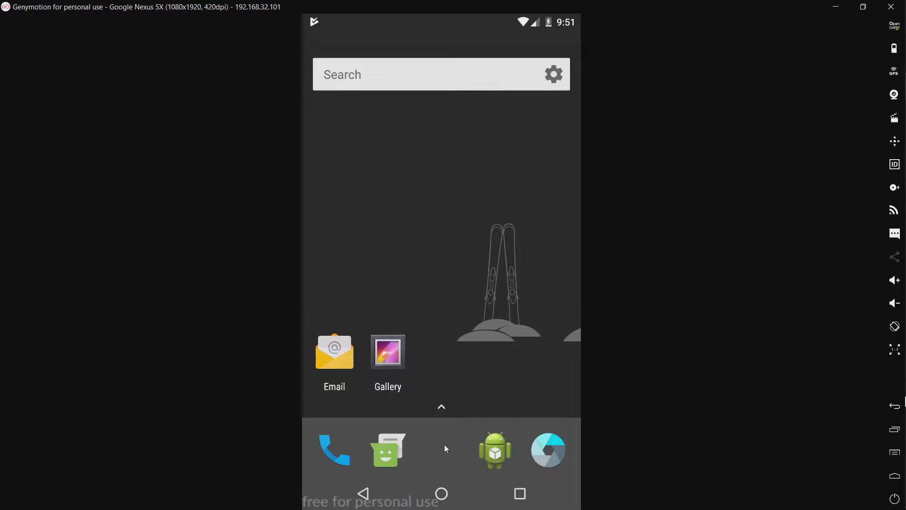
Swipe up from the Nexus 5X home screen to show all installed apps, including the antivirus.
left_click(441, 449)
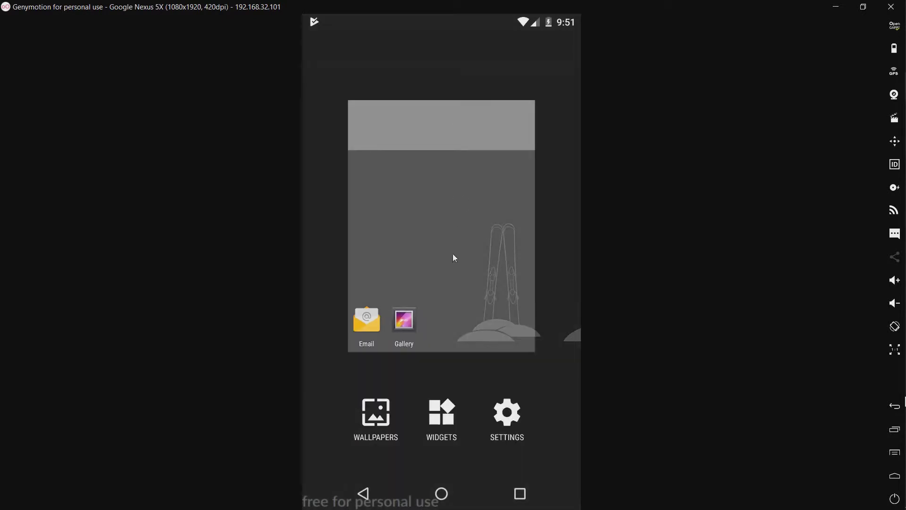
left_click(455, 260)
left_click_drag(441, 406, 435, 256)
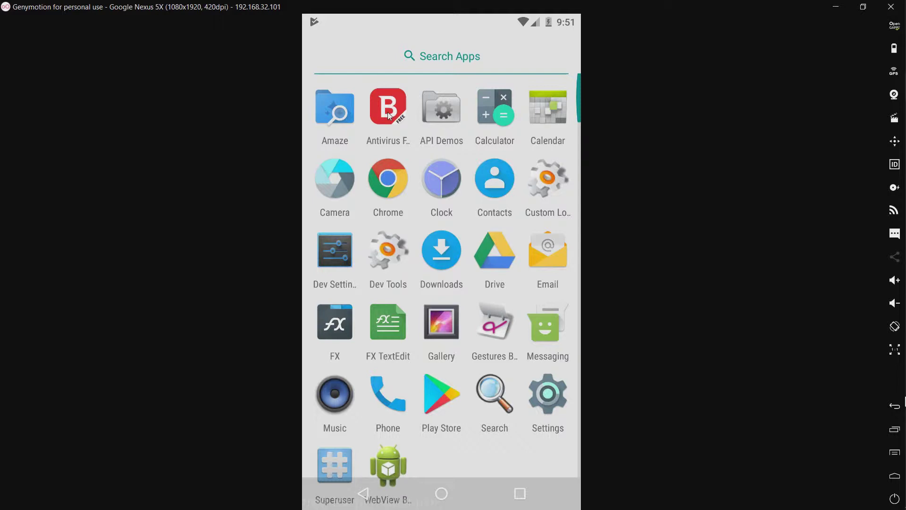
Launch Antivirus Free and complete its welcome setup, agreeing to the terms of use.
left_click(388, 114)
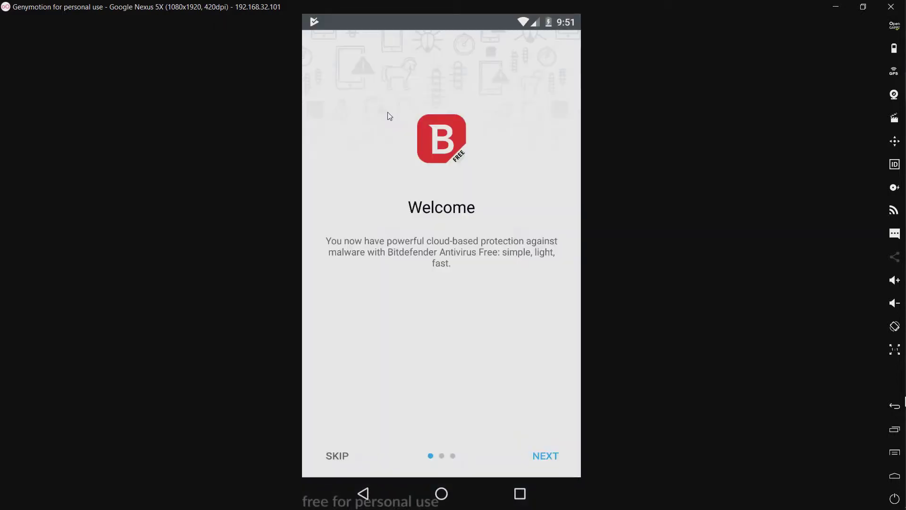
left_click(548, 457)
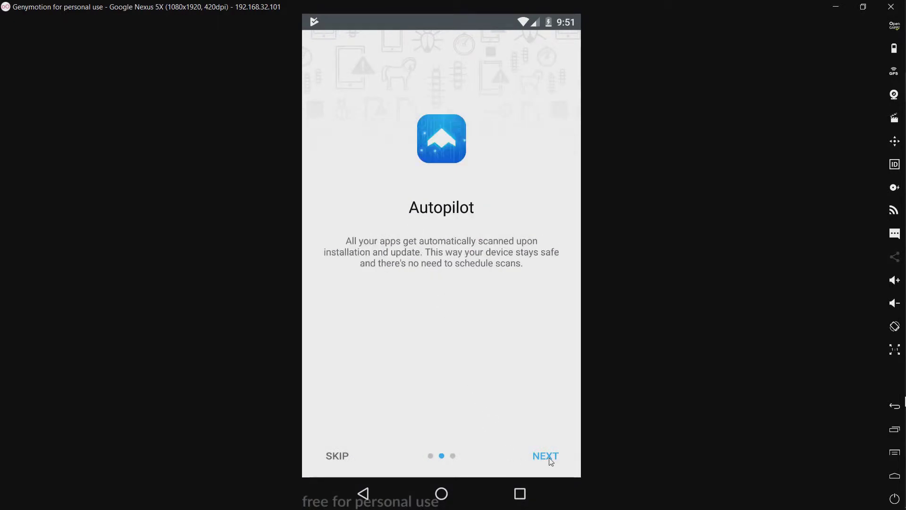
left_click(550, 459)
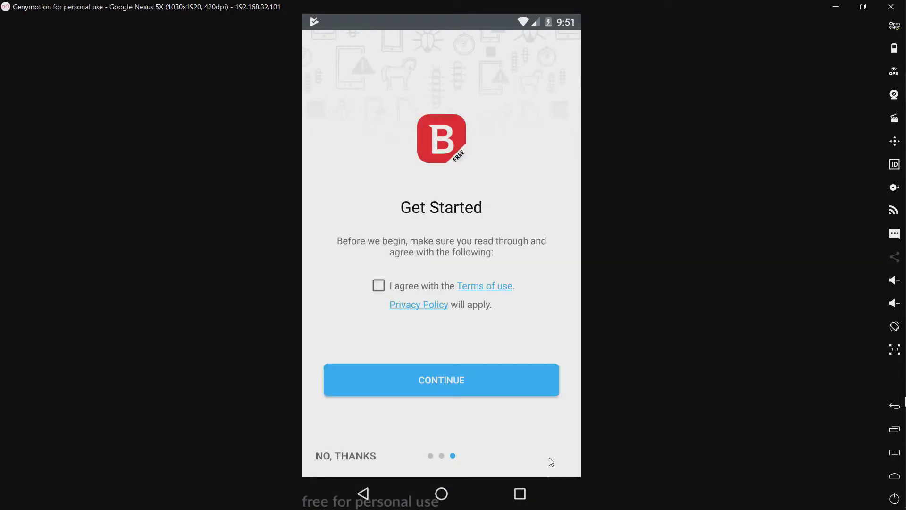
left_click(379, 287)
left_click(426, 380)
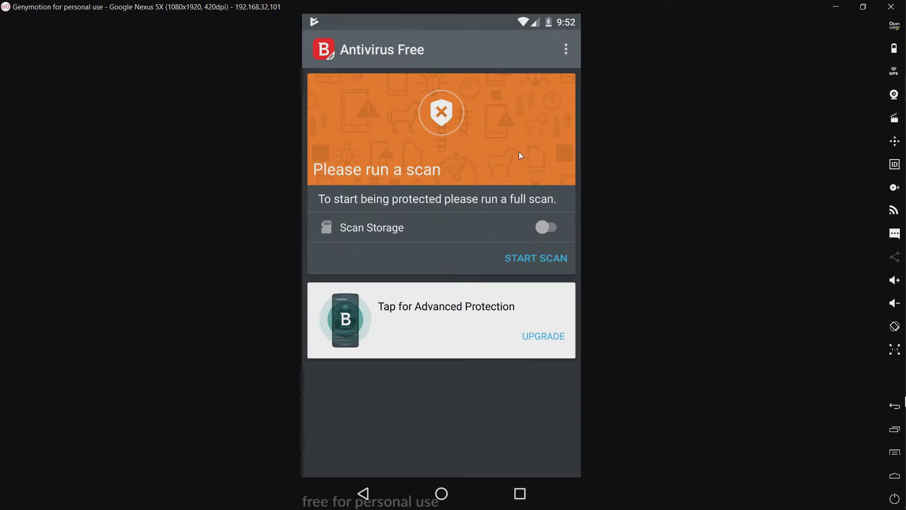
View the About page showing version 3.6.594, then return to the device home screen.
left_click(566, 52)
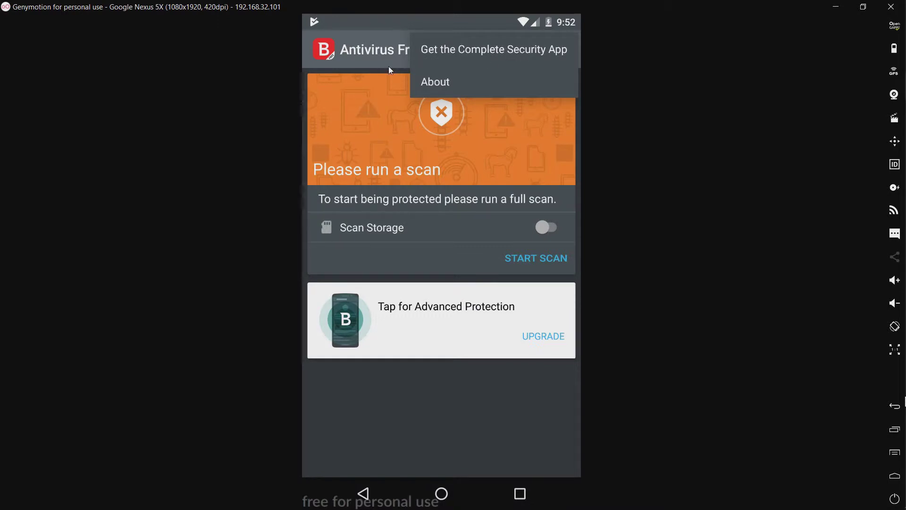
left_click(433, 81)
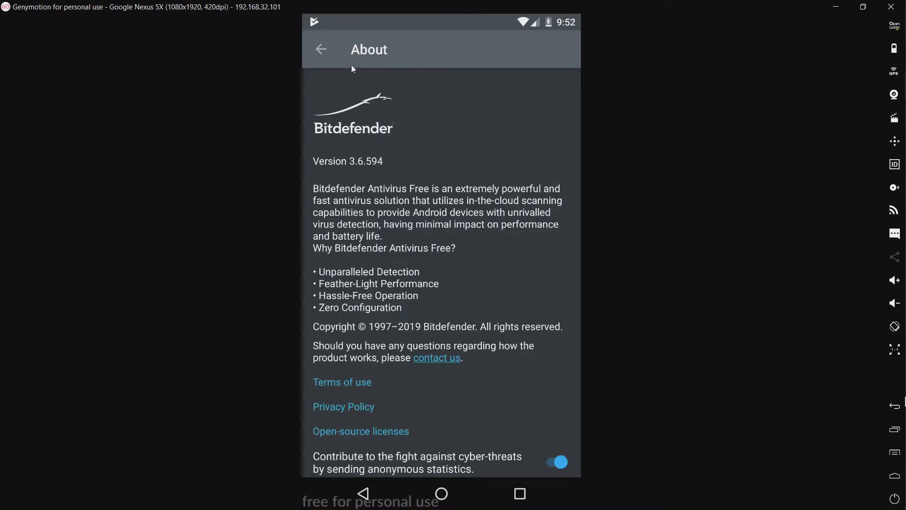
left_click(321, 55)
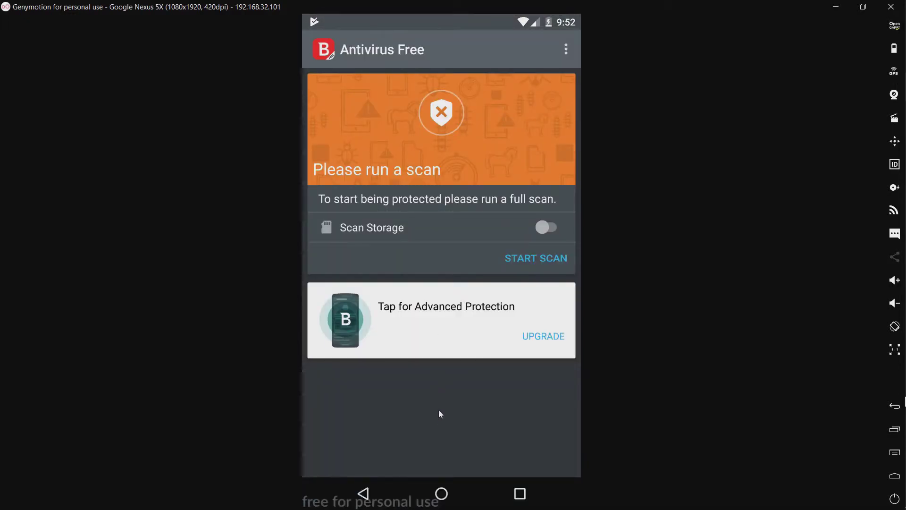
left_click(443, 493)
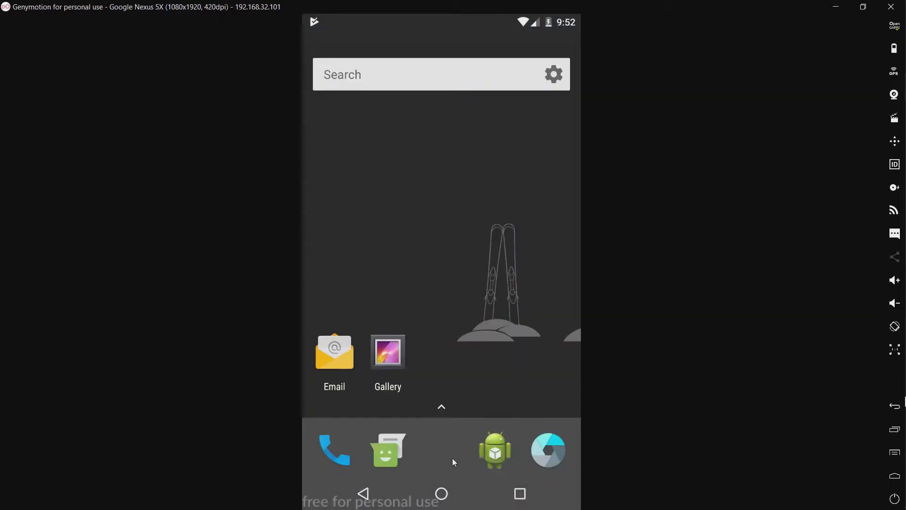
Browse the Android.Banker and Android.Trojan APK samples in Main Storage > Android Malware.
left_click_drag(453, 458, 480, 131)
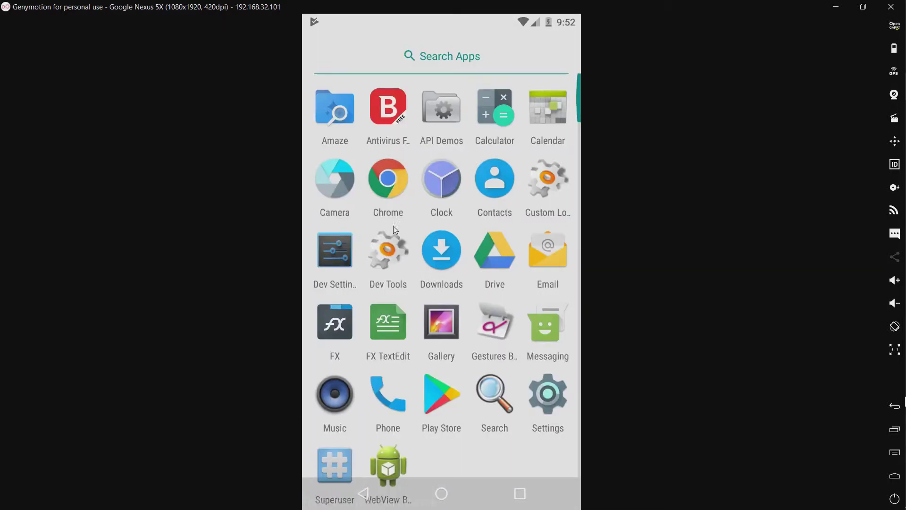
left_click(336, 323)
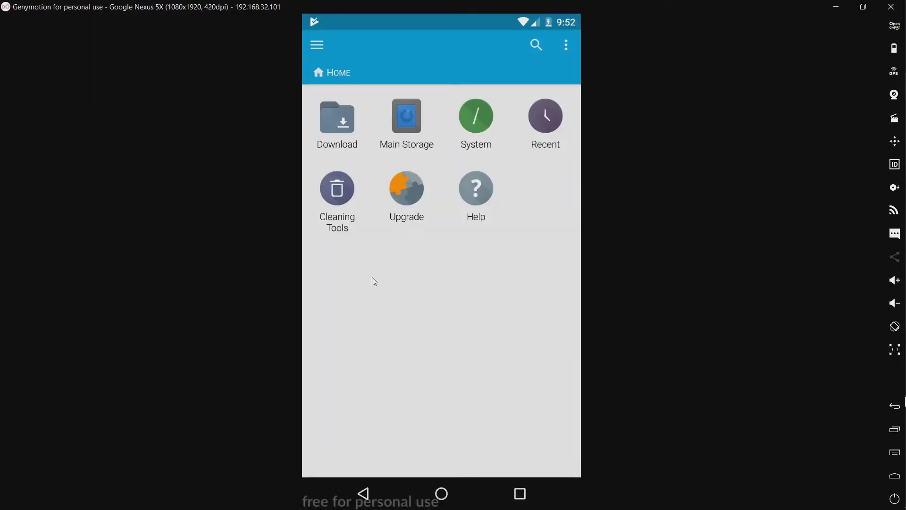
left_click(407, 127)
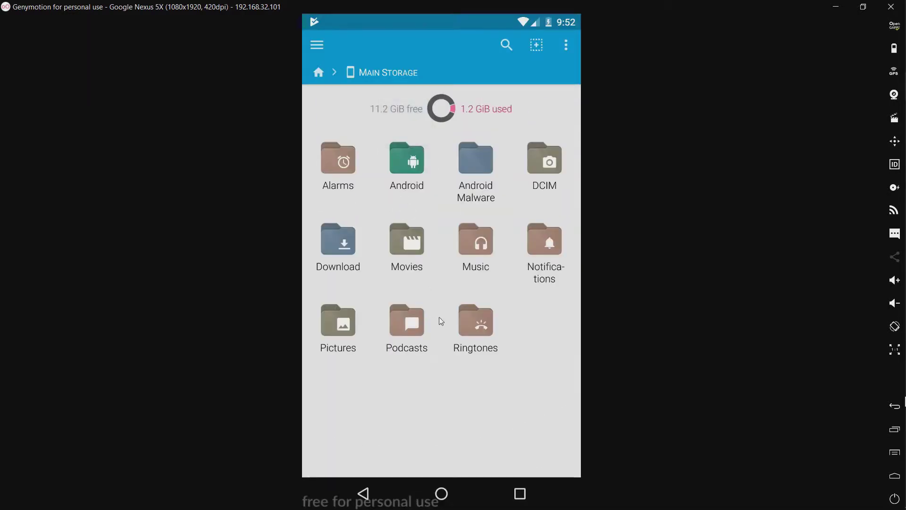
left_click(478, 199)
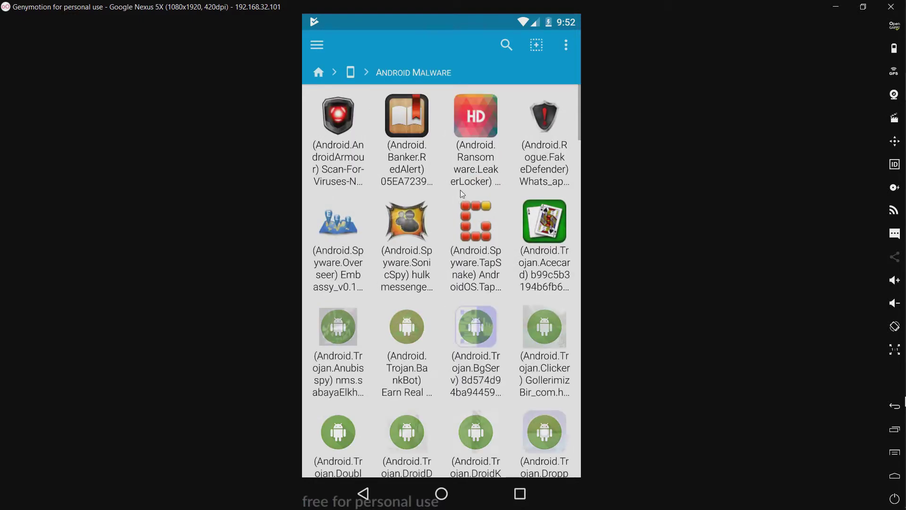
scroll(492, 188, "down", 1)
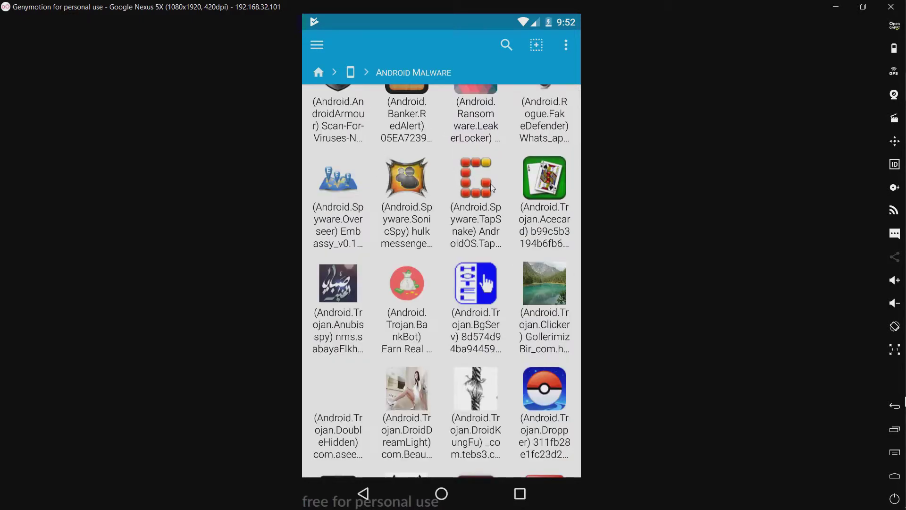
scroll(492, 188, "down", 2)
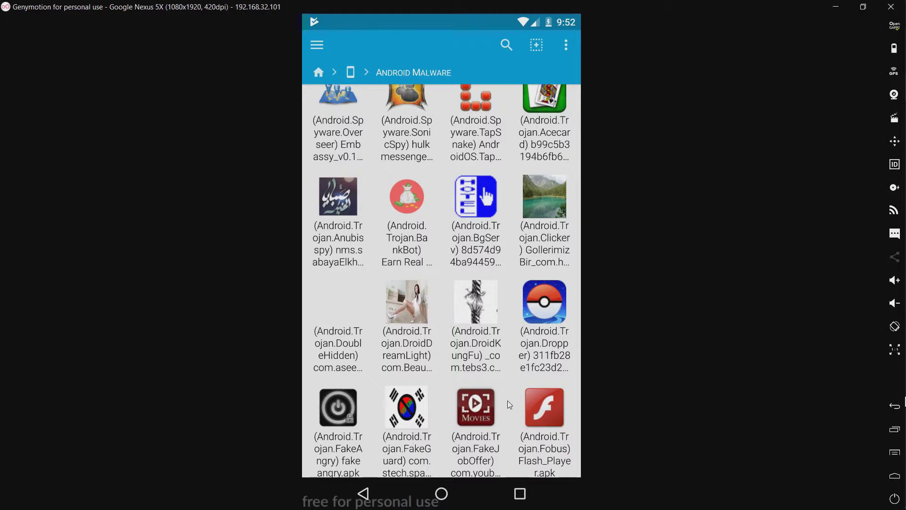
scroll(510, 354, "up", 3)
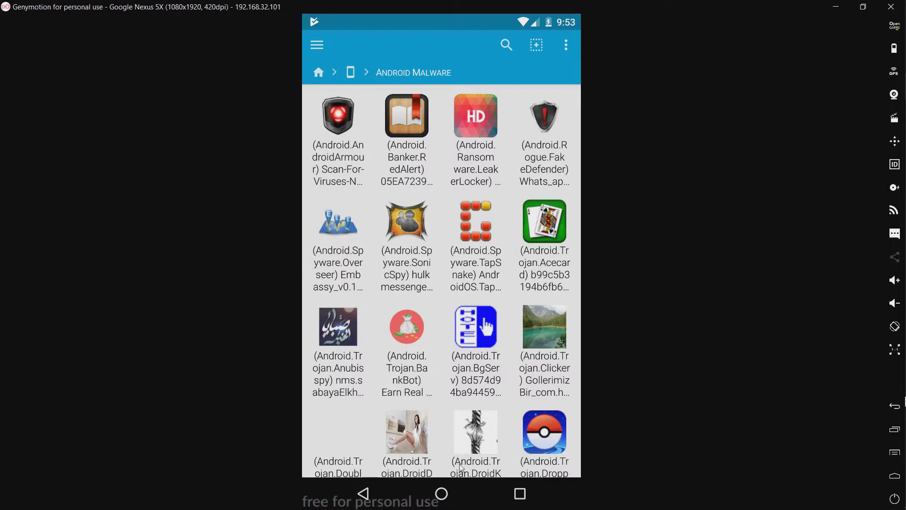
Show the folder properties' USAGE tab (103 files, 251.4 MiB), then reopen the app drawer.
left_click(567, 41)
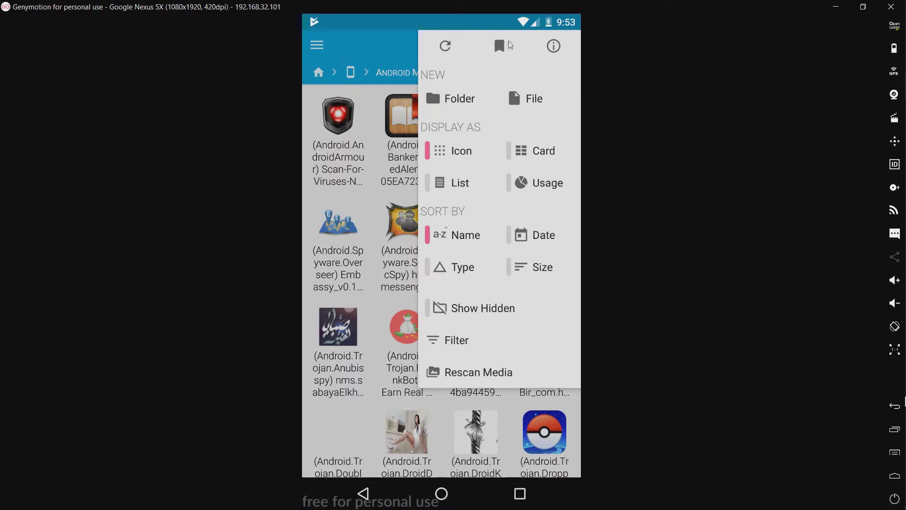
left_click(547, 43)
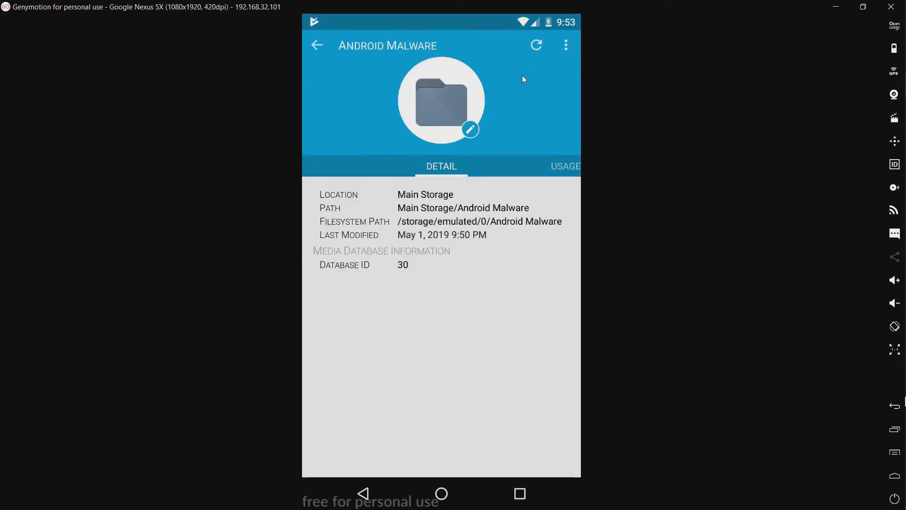
left_click_drag(425, 289, 336, 289)
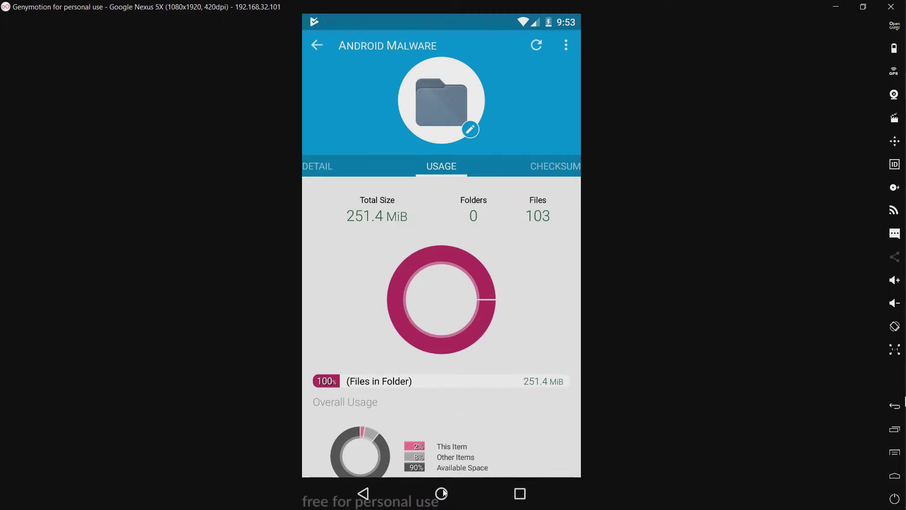
left_click(443, 494)
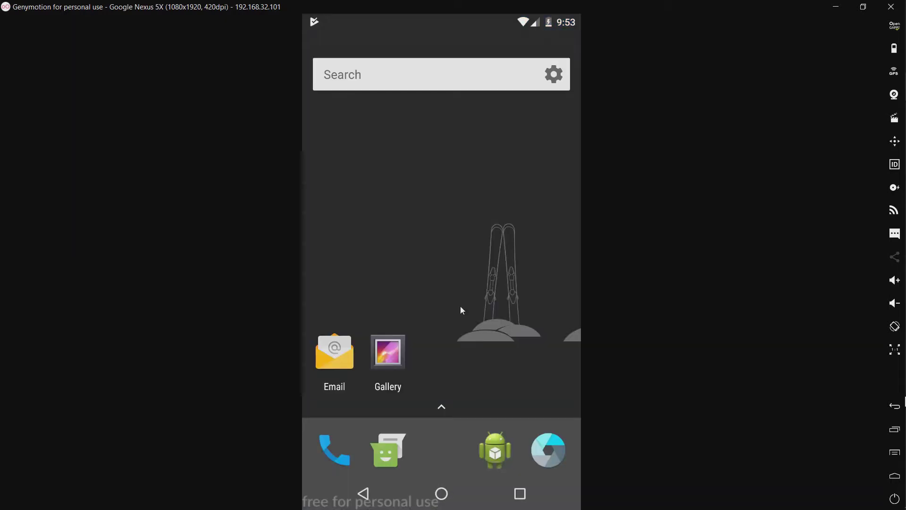
left_click_drag(460, 306, 464, 147)
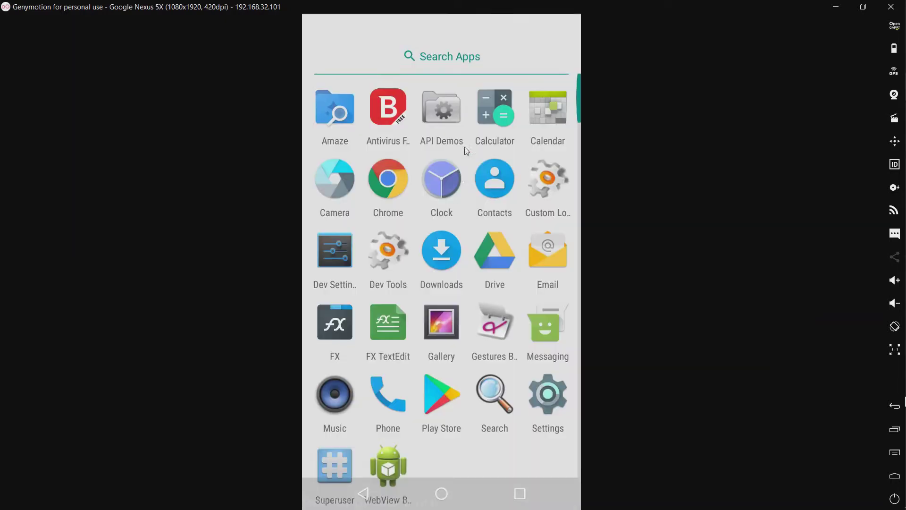
Turn on Scan Storage with file access allowed, then run, stop and restart the device scan.
left_click(393, 113)
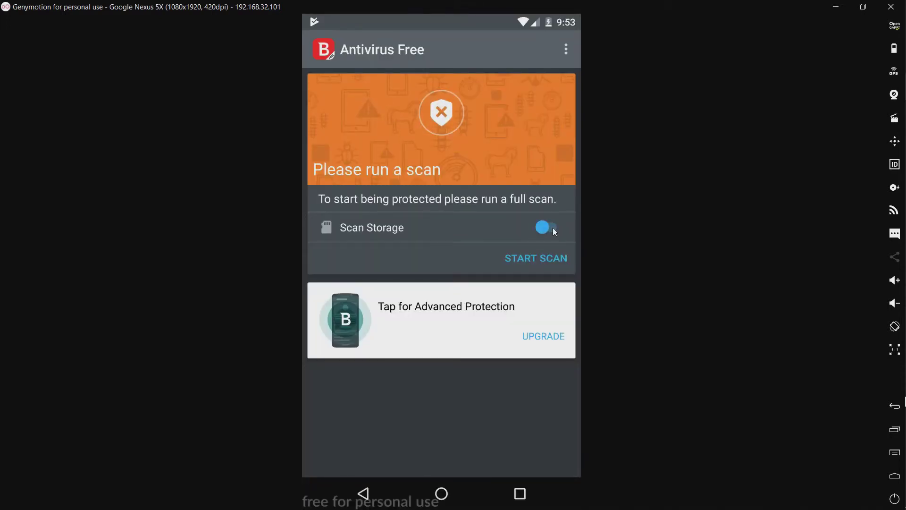
left_click(539, 262)
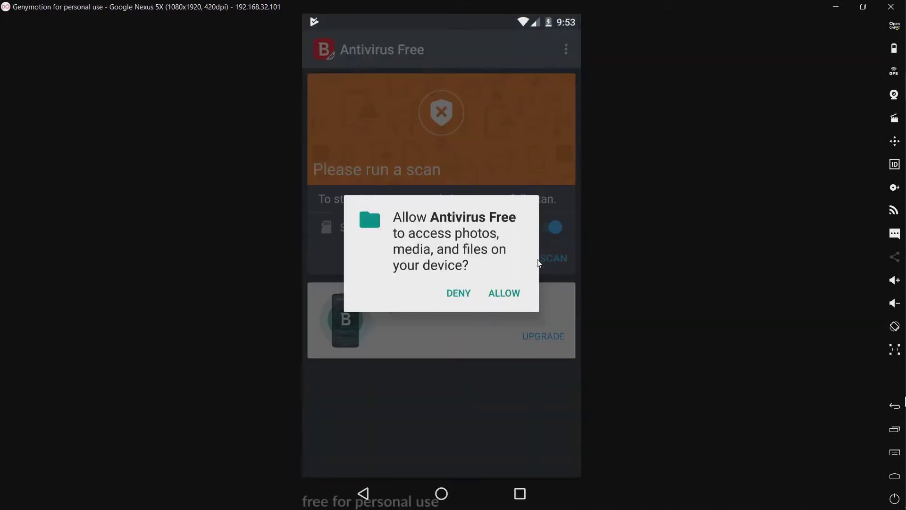
left_click(515, 295)
left_click(545, 258)
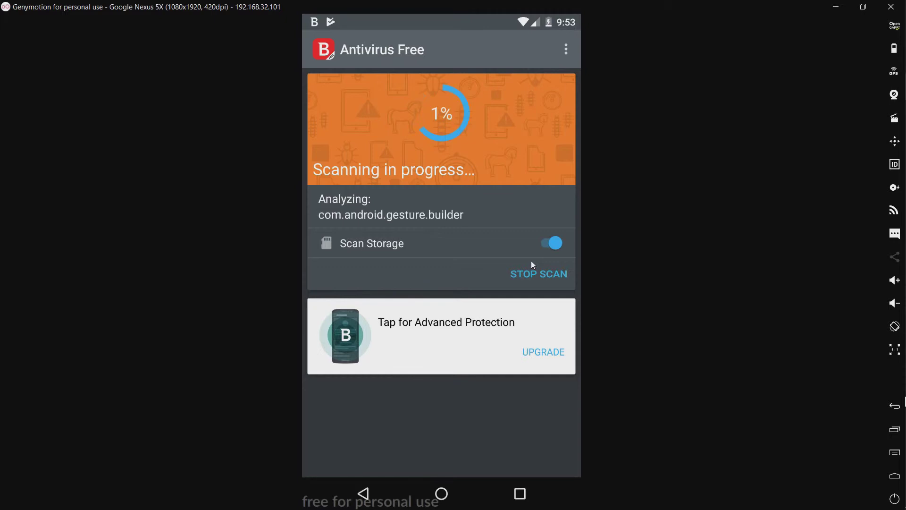
left_click(532, 264)
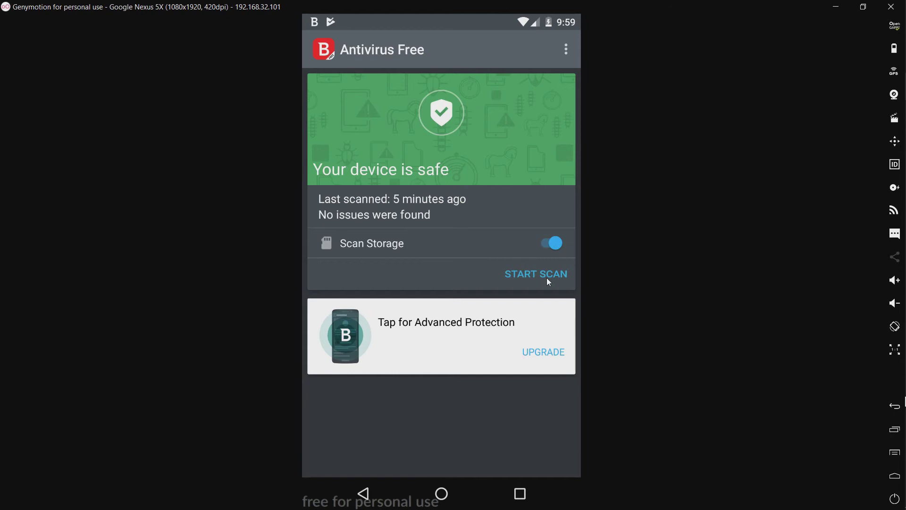
left_click(548, 280)
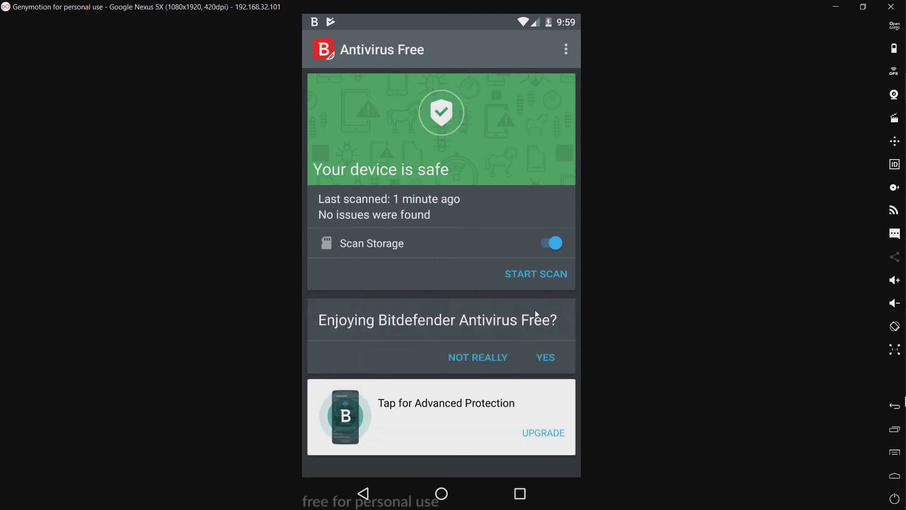
Leave the antivirus for the home screen and open the full app drawer.
left_click(441, 494)
left_click_drag(444, 419, 479, 5)
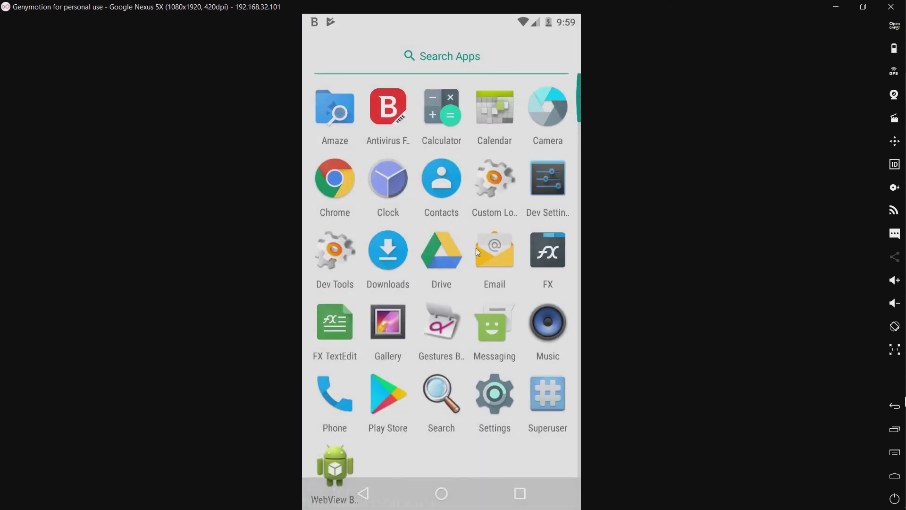
Launch the file manager, see eight APKs left in Android Malware, and return home.
left_click(541, 262)
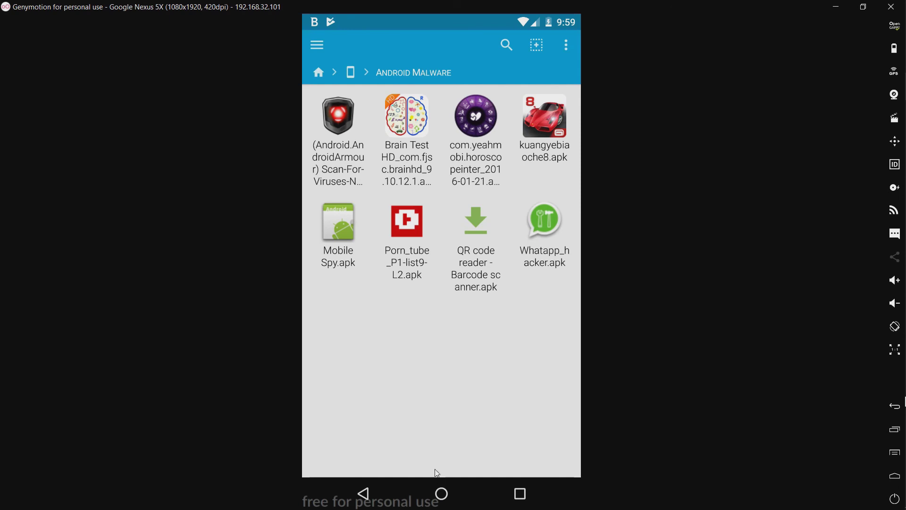
left_click(438, 494)
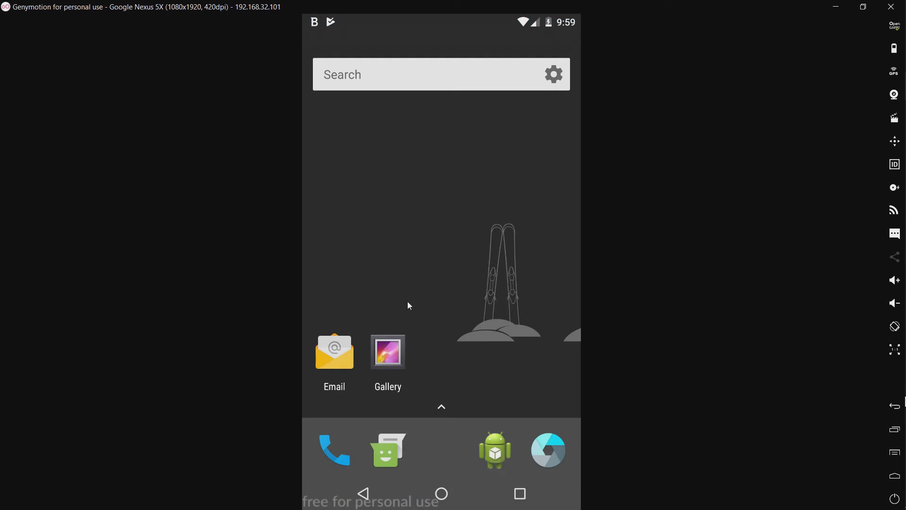